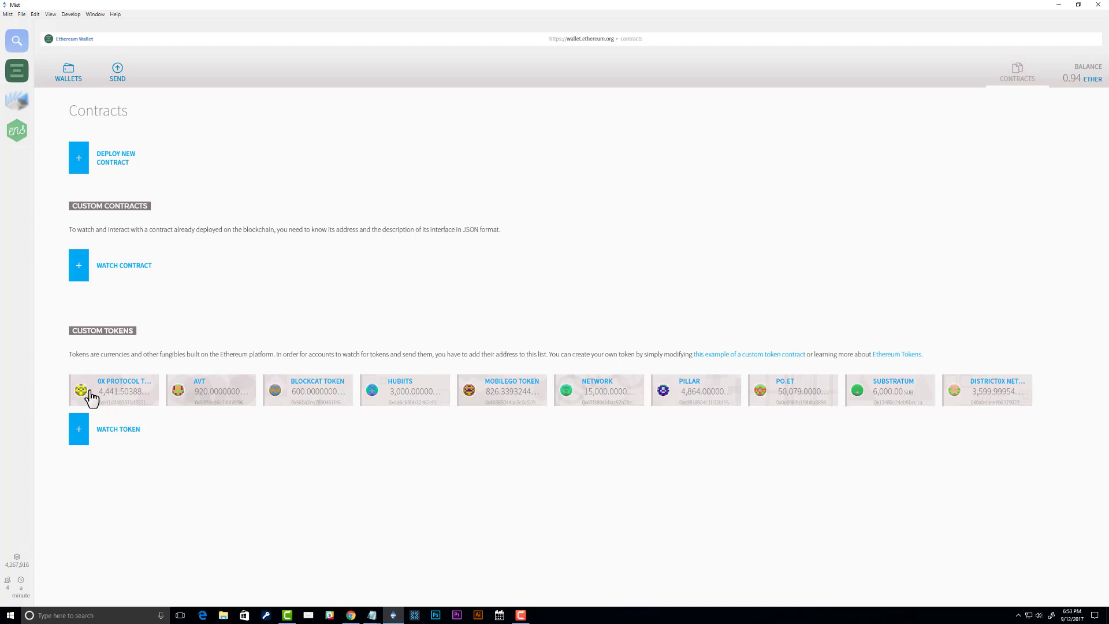
- Add the Propy token to the watched custom tokens using contract address 0x226bb599a12c826476e3a771454697ea52e9e220
left_click(110, 438)
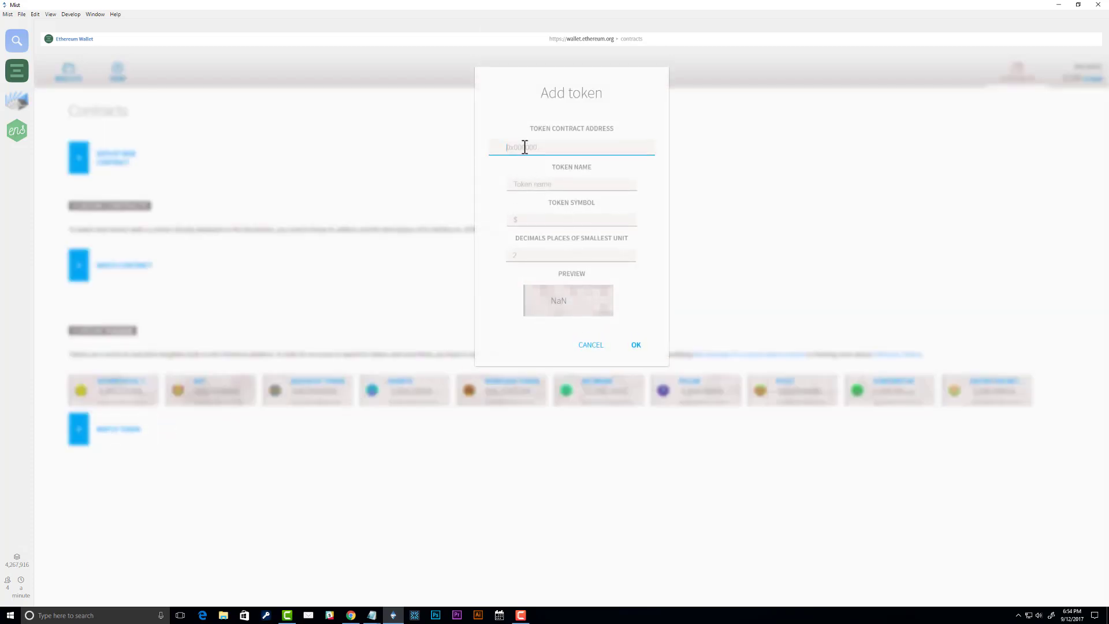
type("0x226bb599a12c826476e3a771454697ea52e9e220")
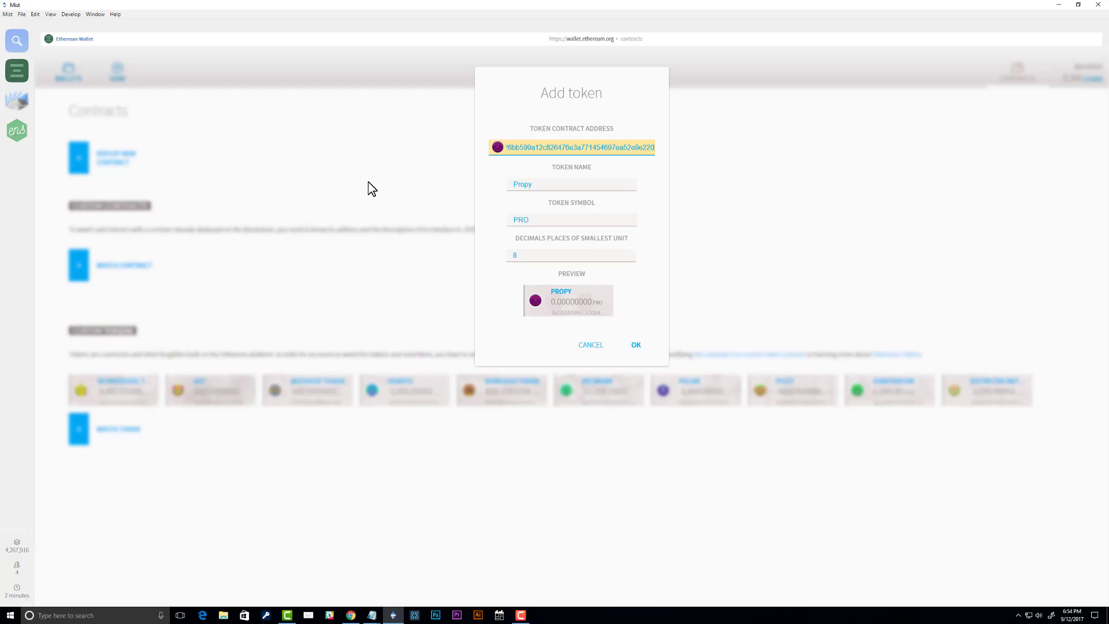
left_click(638, 349)
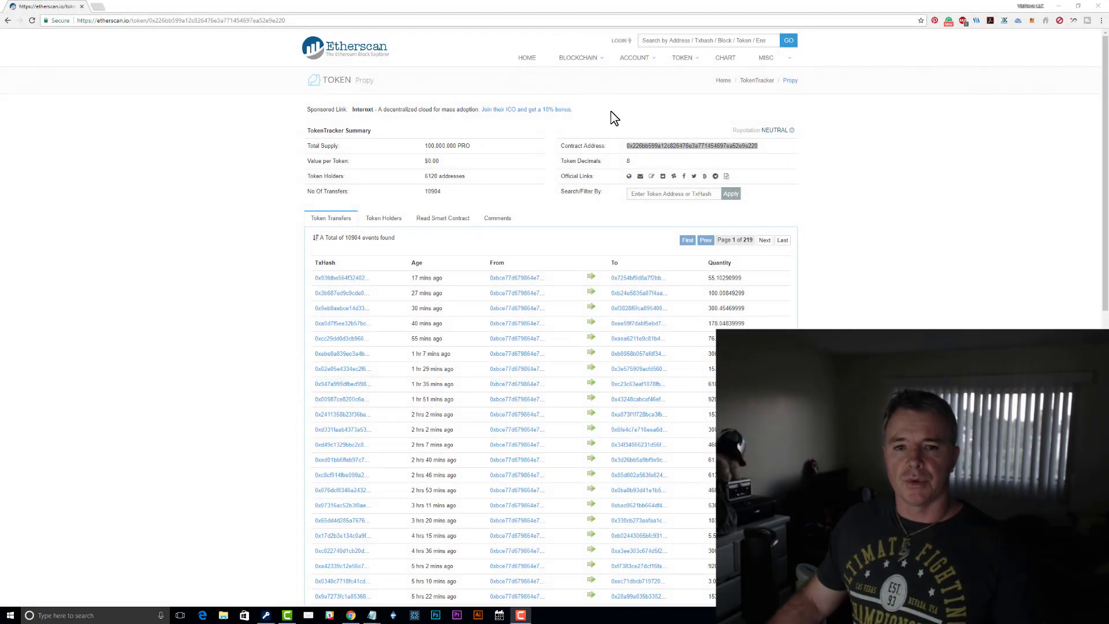
- Copy the Propy token's contract address from its Etherscan page
double_click(649, 147)
right_click(648, 148)
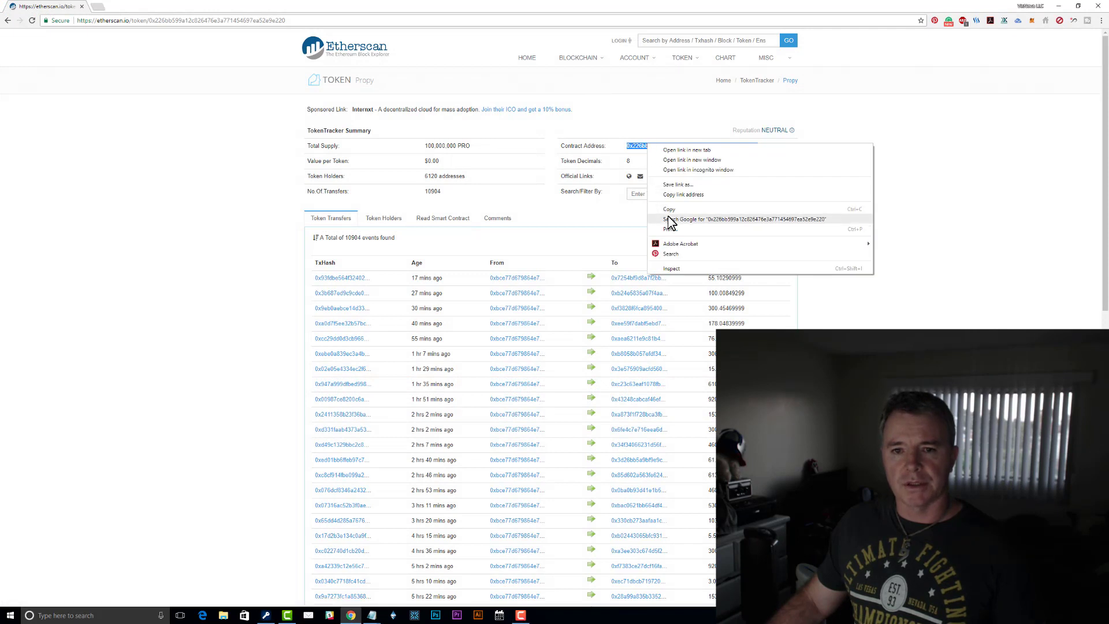
left_click(675, 210)
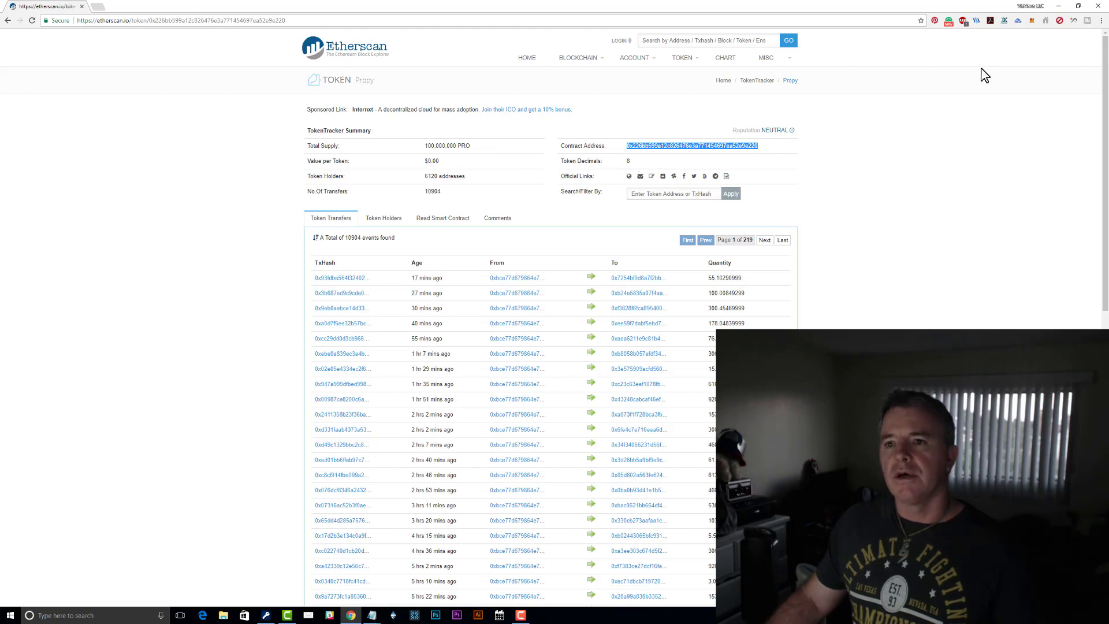
- In MetaMask, leave the pending transaction for the account view and try to add the Propy token by its copied contract address
left_click(1032, 21)
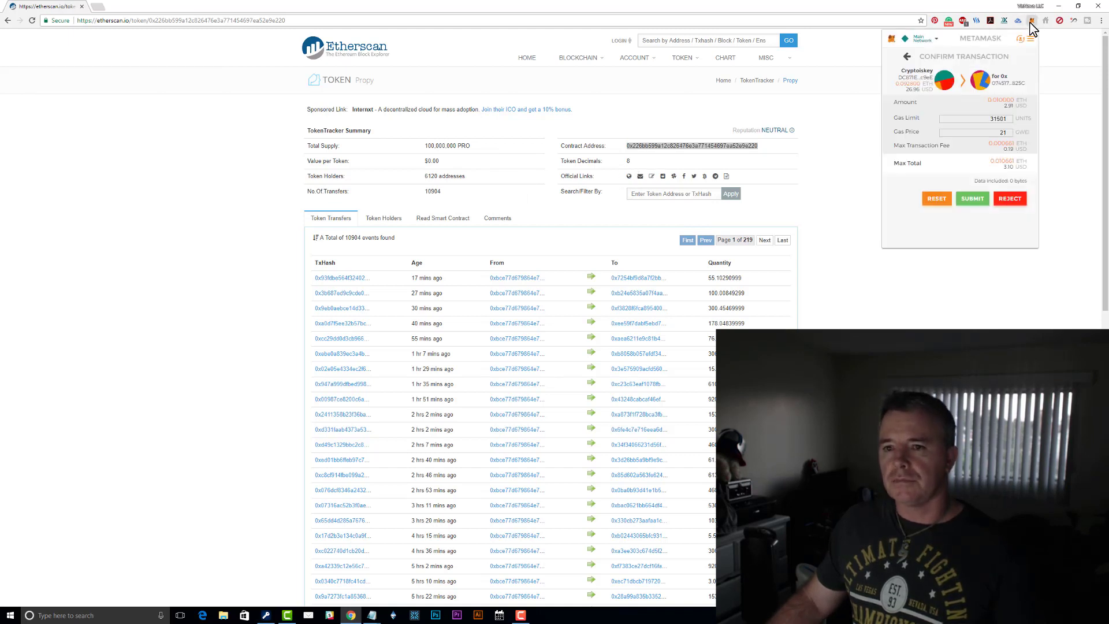
left_click(906, 58)
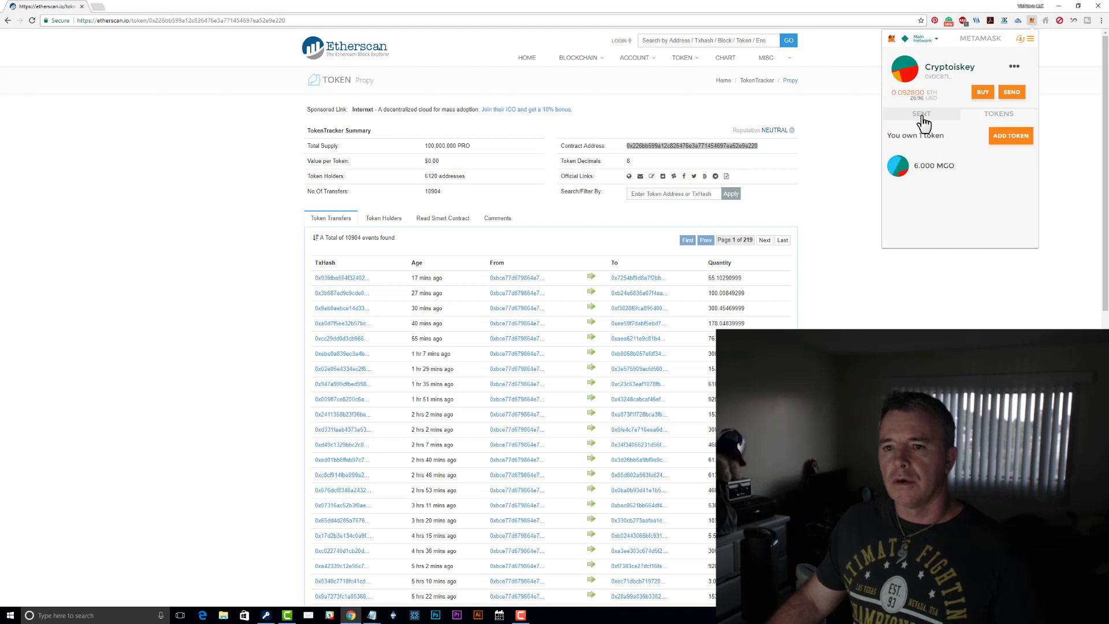
left_click(1004, 139)
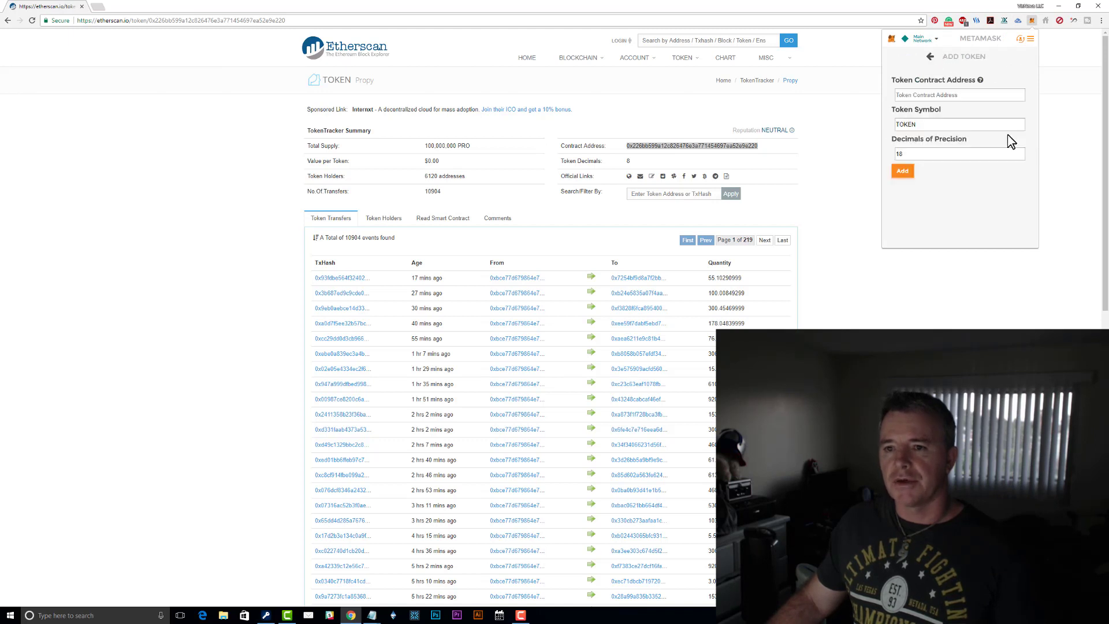
left_click(917, 96)
key("ctrl+v")
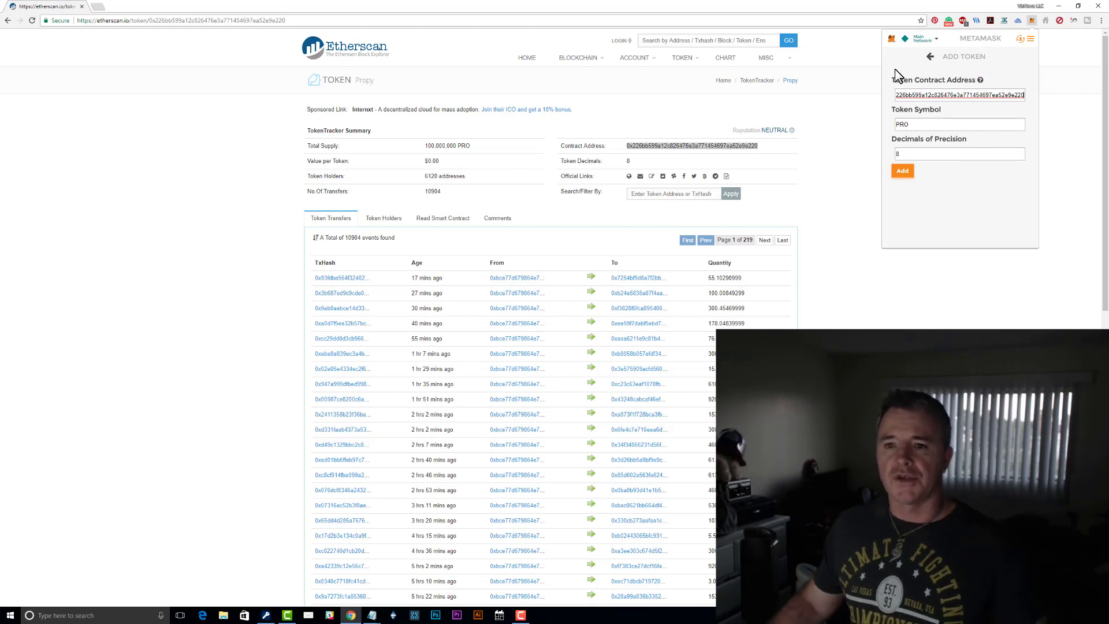
left_click(903, 171)
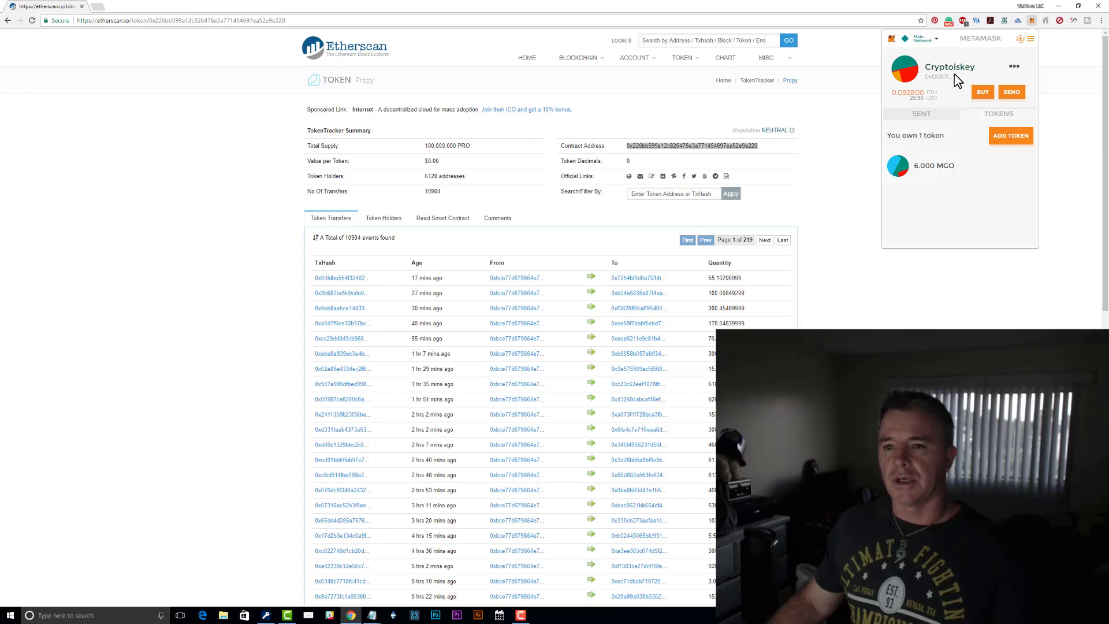
left_click(1031, 21)
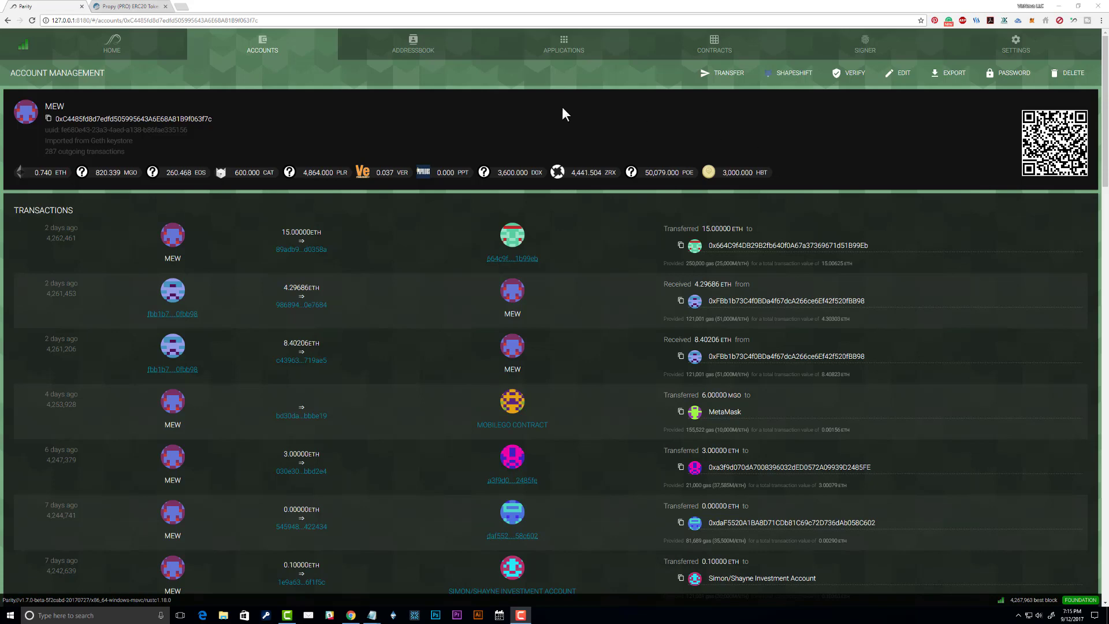
- Switch from Parity to the Propy token page on Etherscan and copy the contract address again
left_click(154, 7)
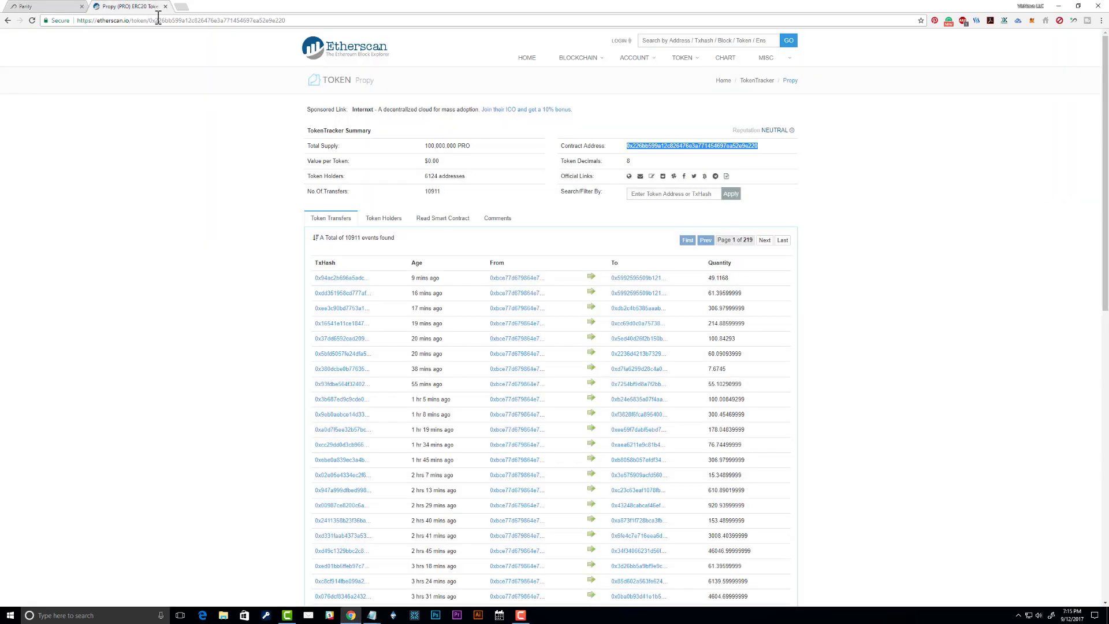
right_click(631, 142)
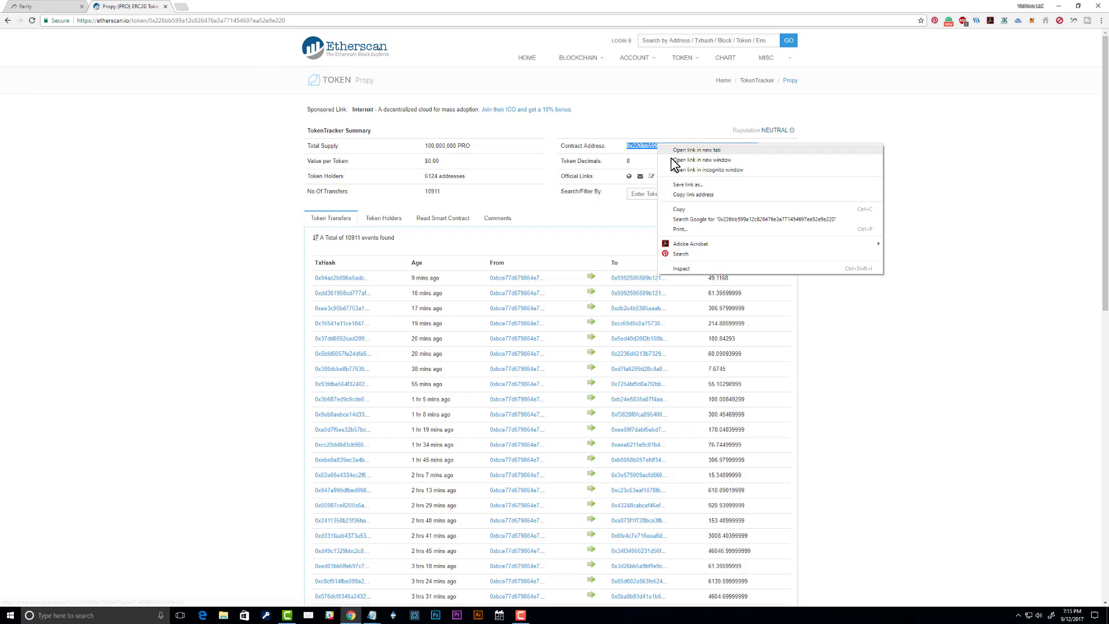
left_click(679, 219)
- Return to Parity and start watching a new contract with Token as its type
left_click(49, 7)
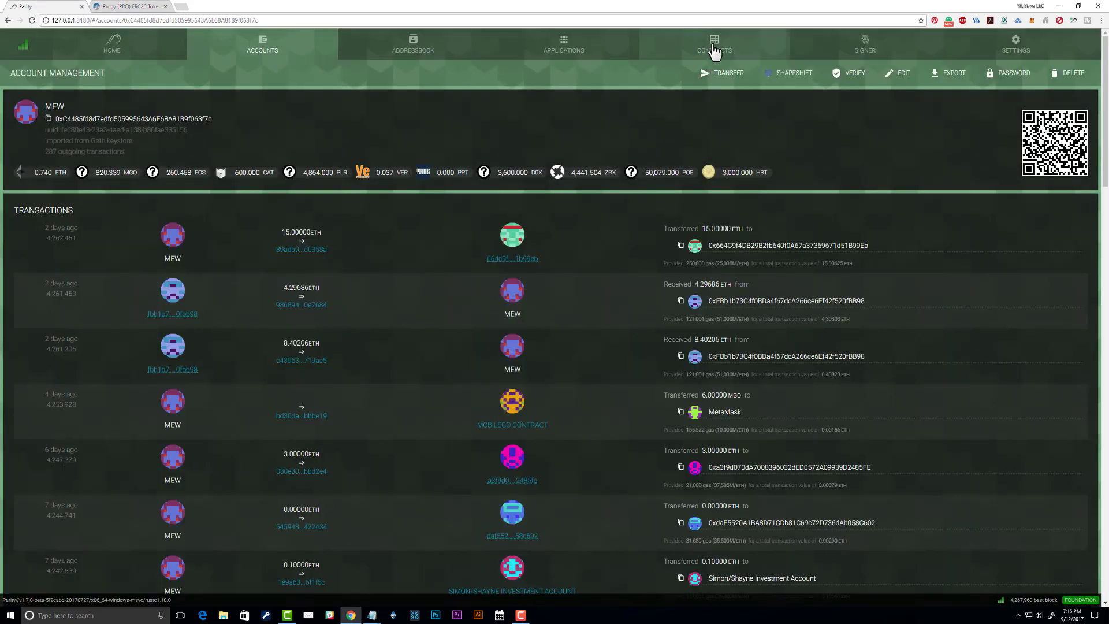
left_click(714, 46)
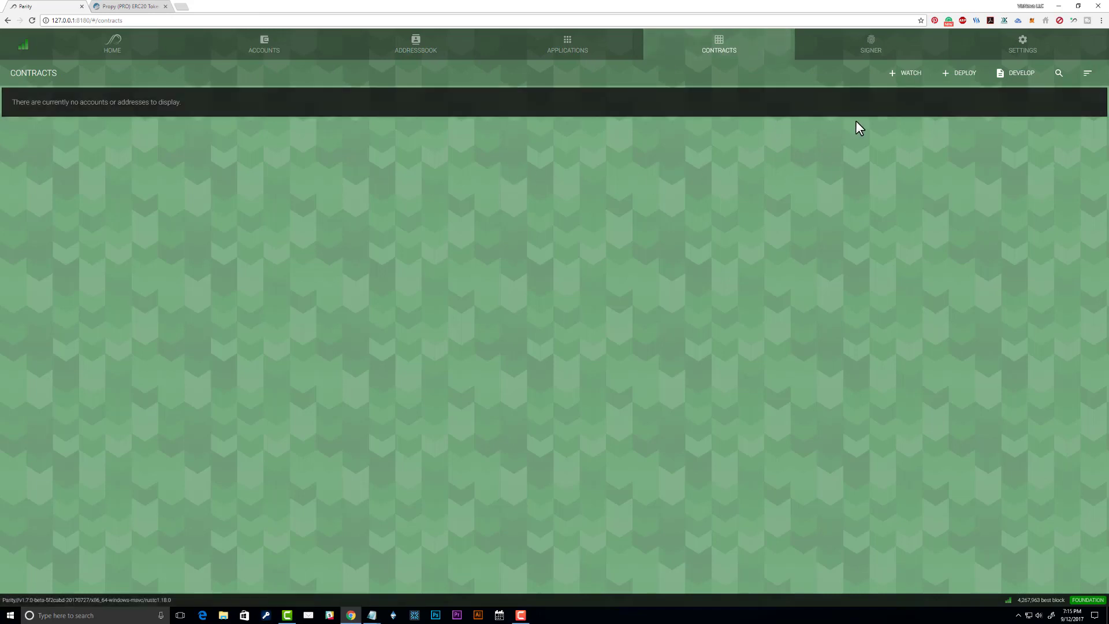
left_click(911, 74)
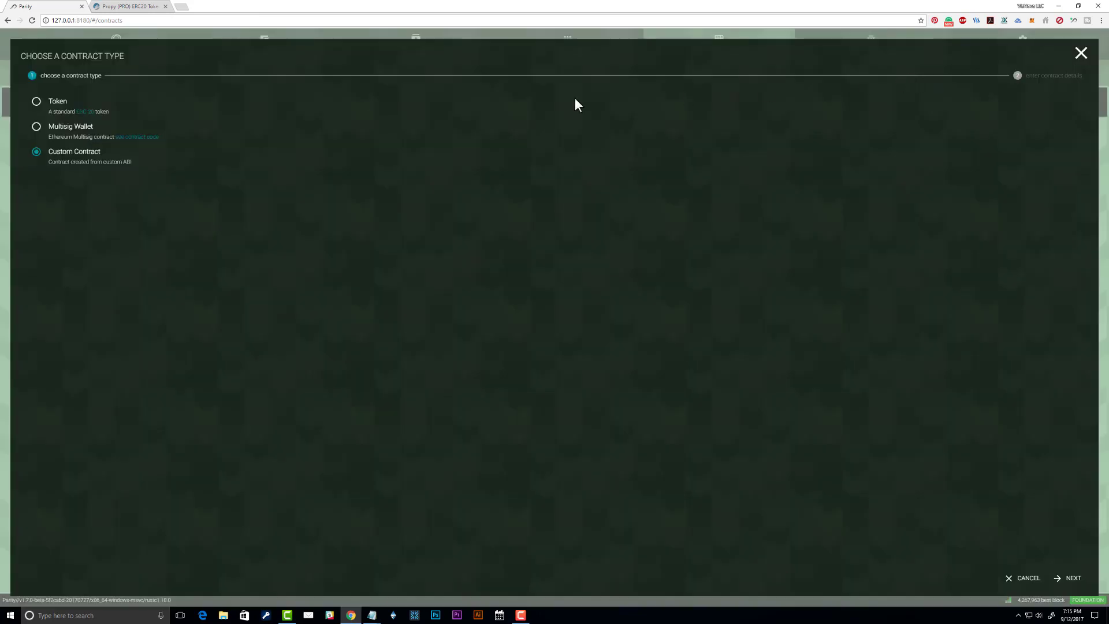
left_click(36, 102)
left_click(1070, 579)
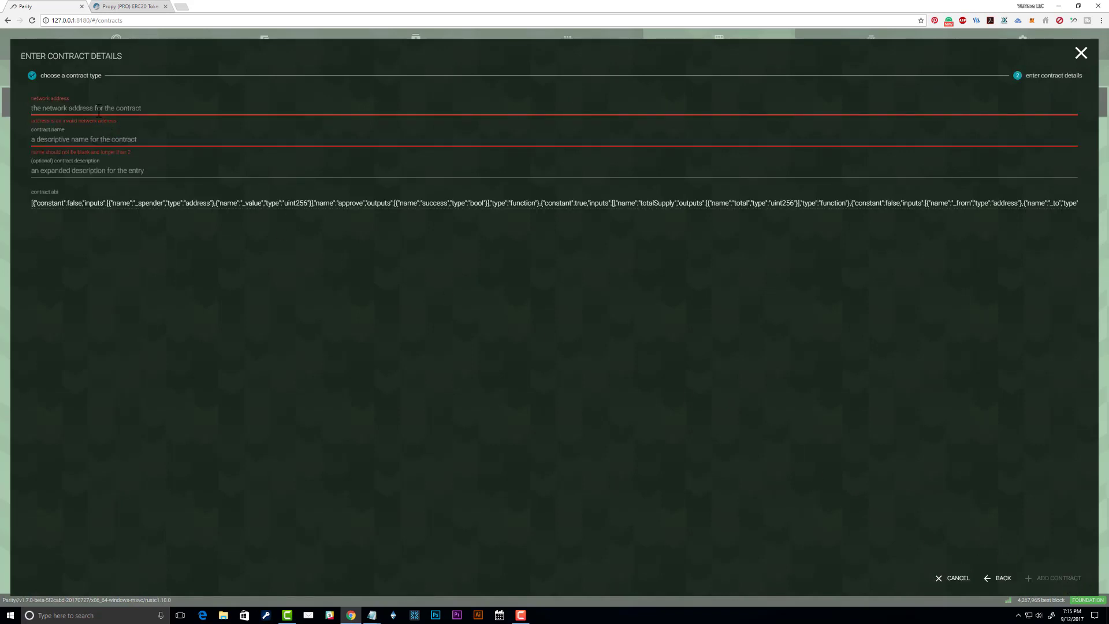
- Enter the copied Propy address as the network address, name the contract PRO, and add it without a description
key("ctrl+v")
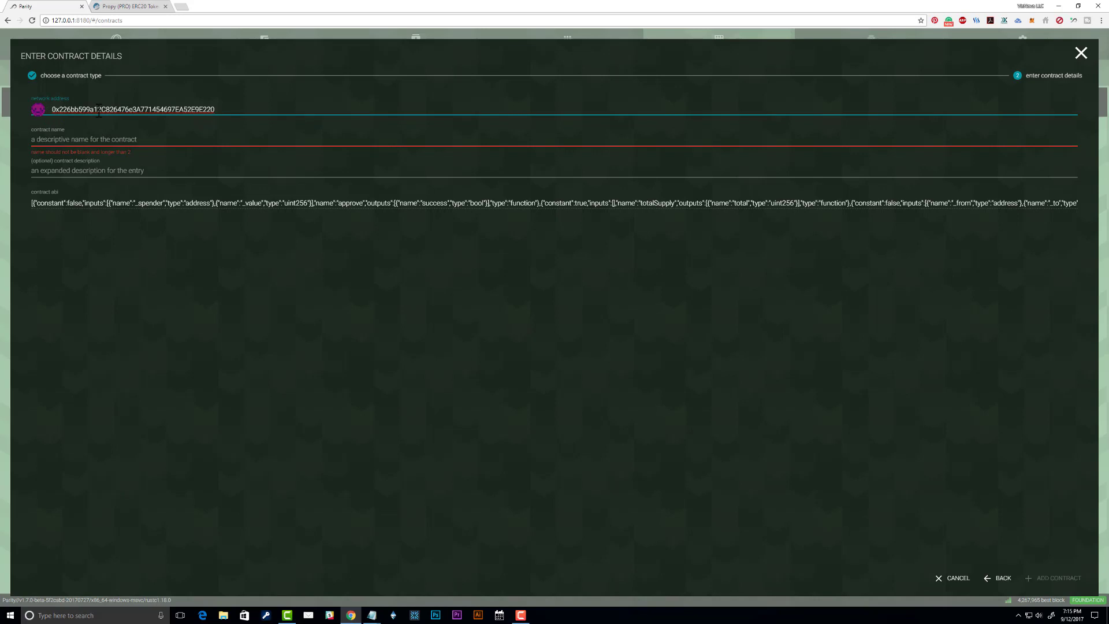
left_click(99, 138)
type("pro")
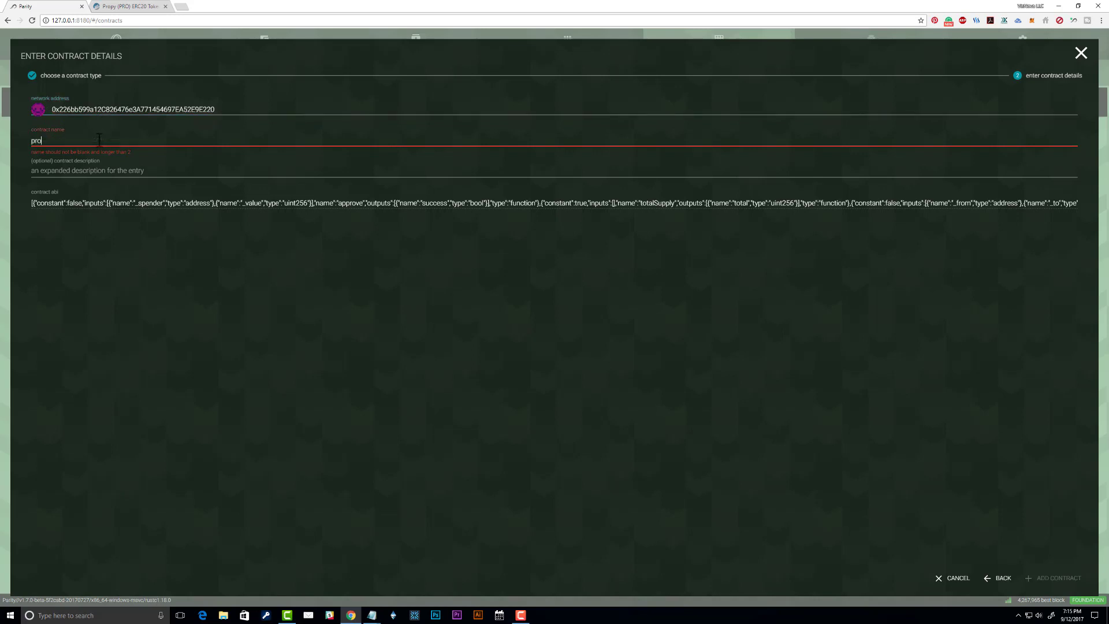
key("BackSpace")
key("BackSpace")
key("BackSpace")
type("PRO")
left_click(104, 167)
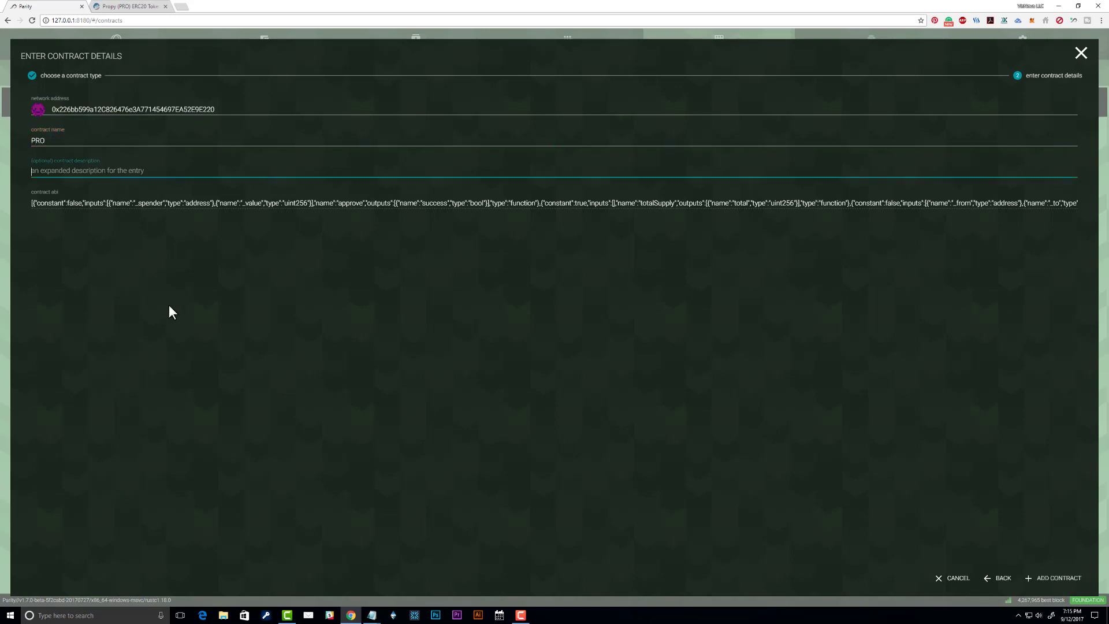
left_click(1059, 578)
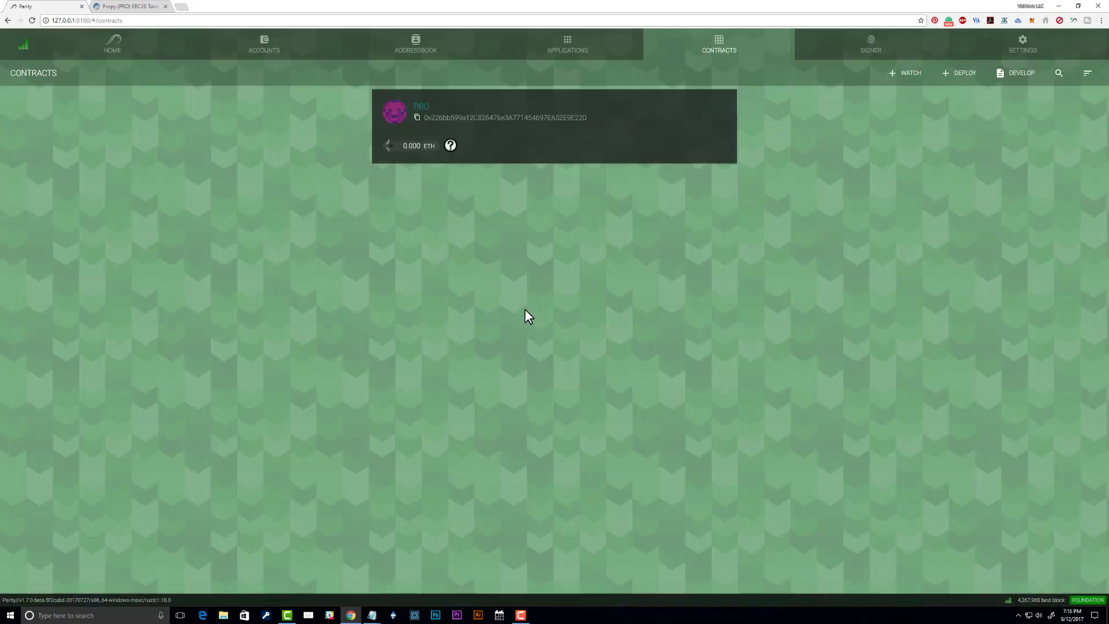
- Open the PRO contract and query balanceOf for the MEW account
left_click(427, 119)
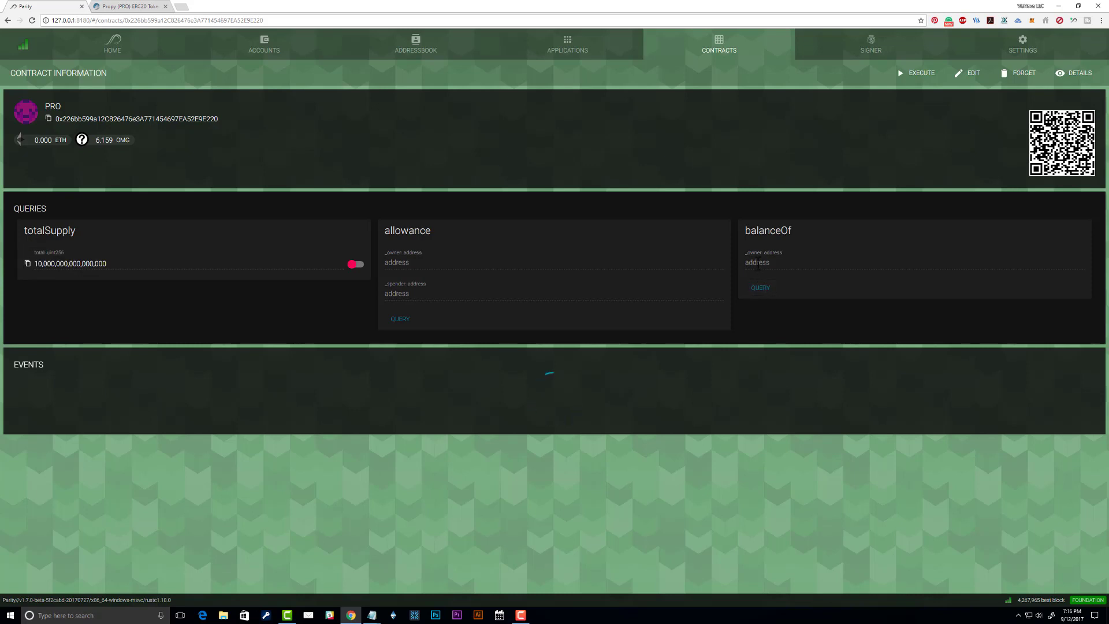
left_click(758, 265)
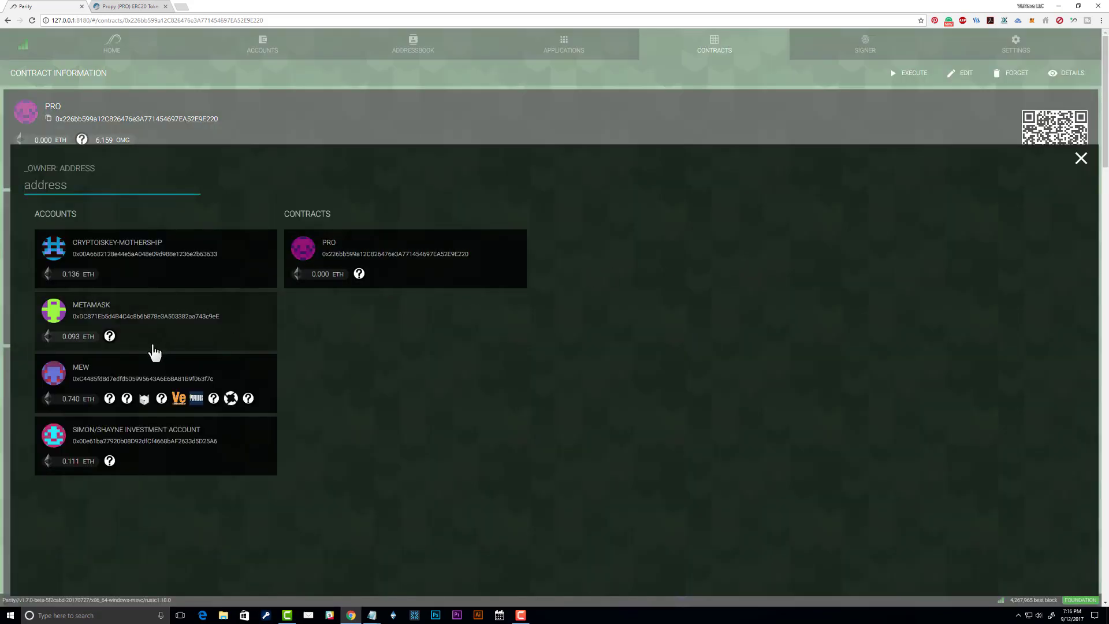
left_click(54, 379)
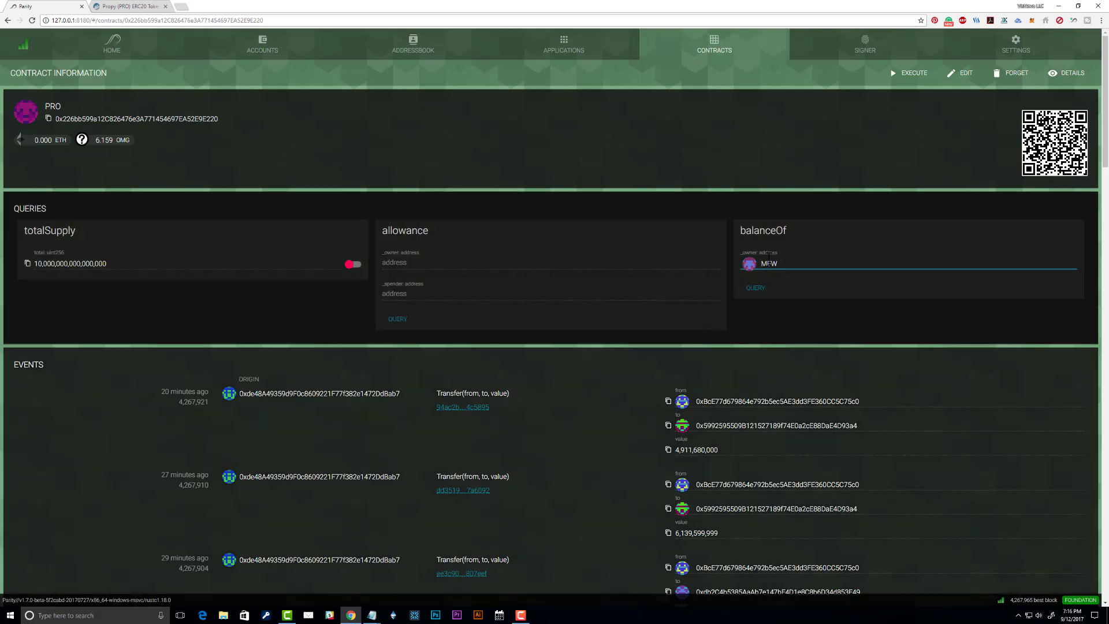
left_click(756, 289)
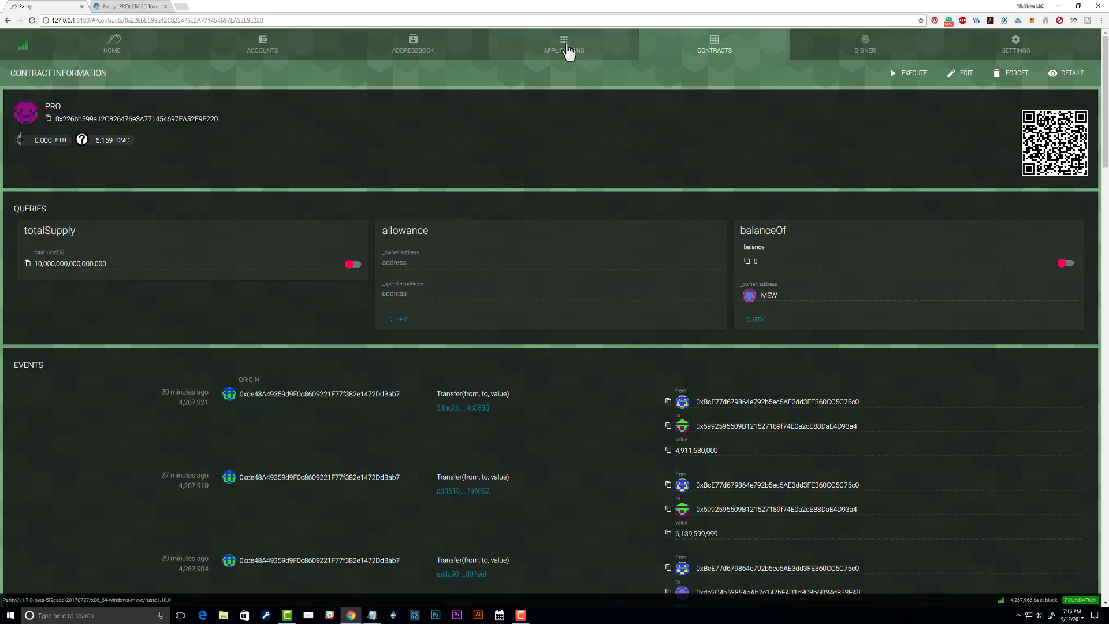
- Search the Token Registry application for the token with TLA AVT, and close the result
left_click(566, 44)
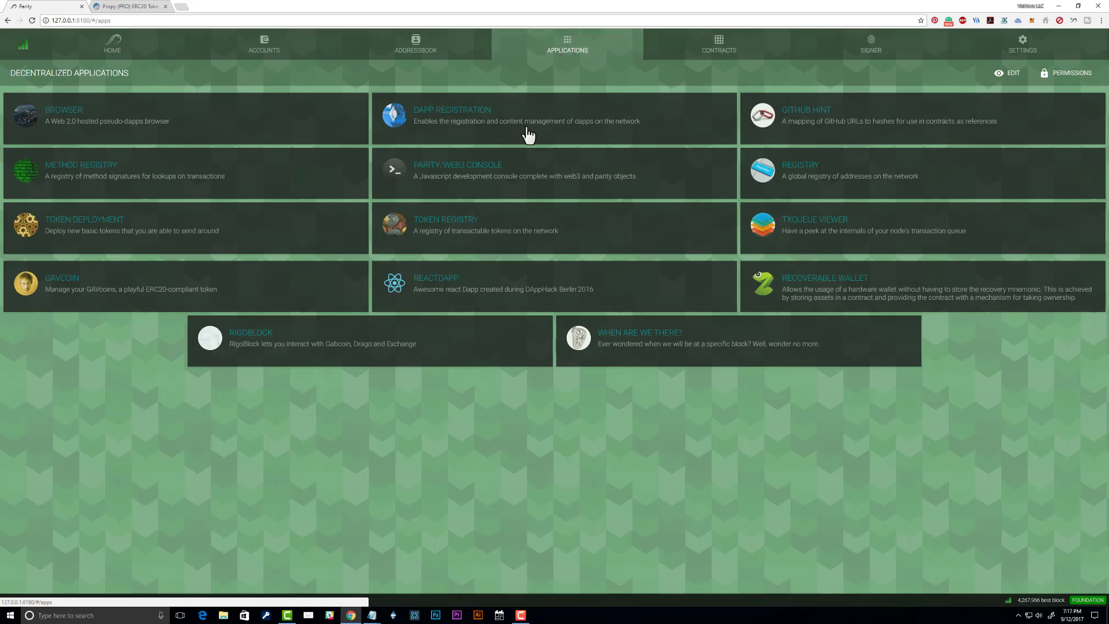
left_click(504, 230)
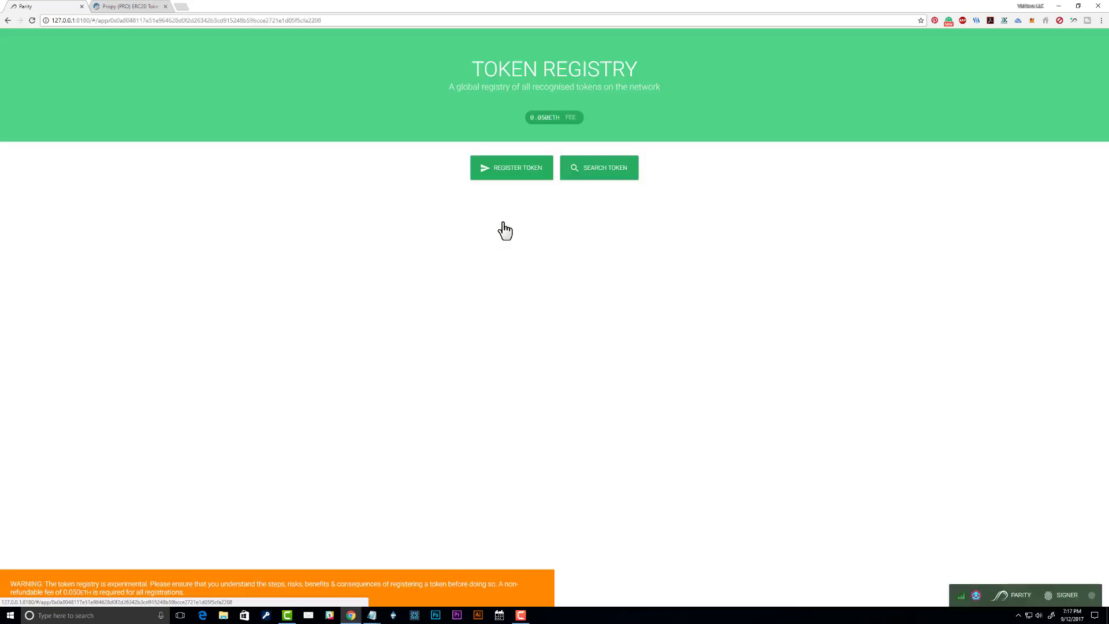
left_click(578, 182)
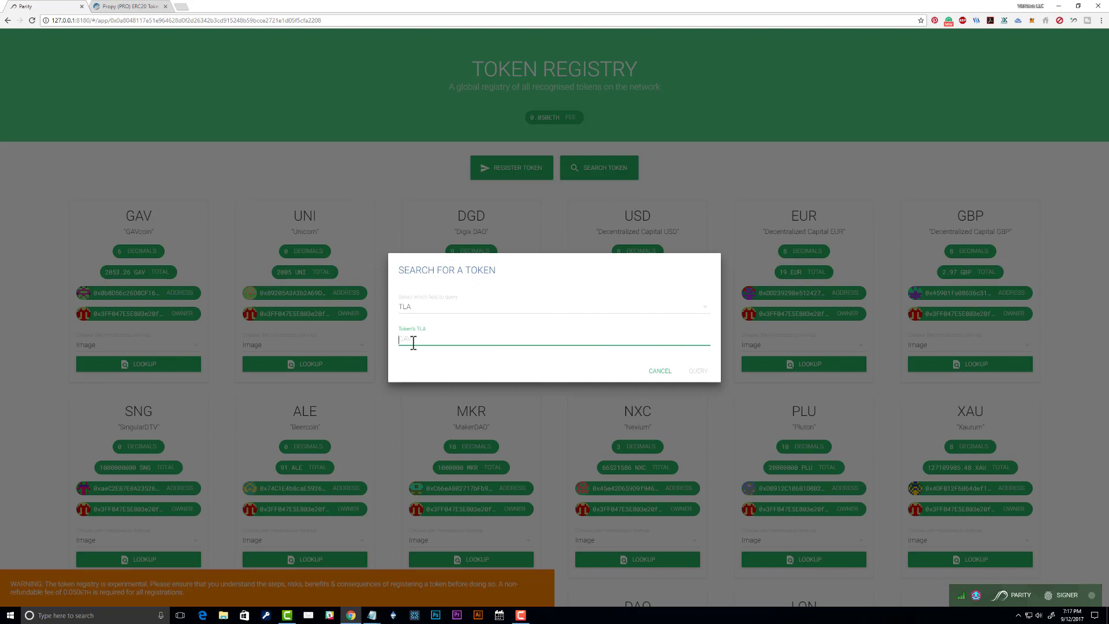
type("AVT")
left_click(698, 372)
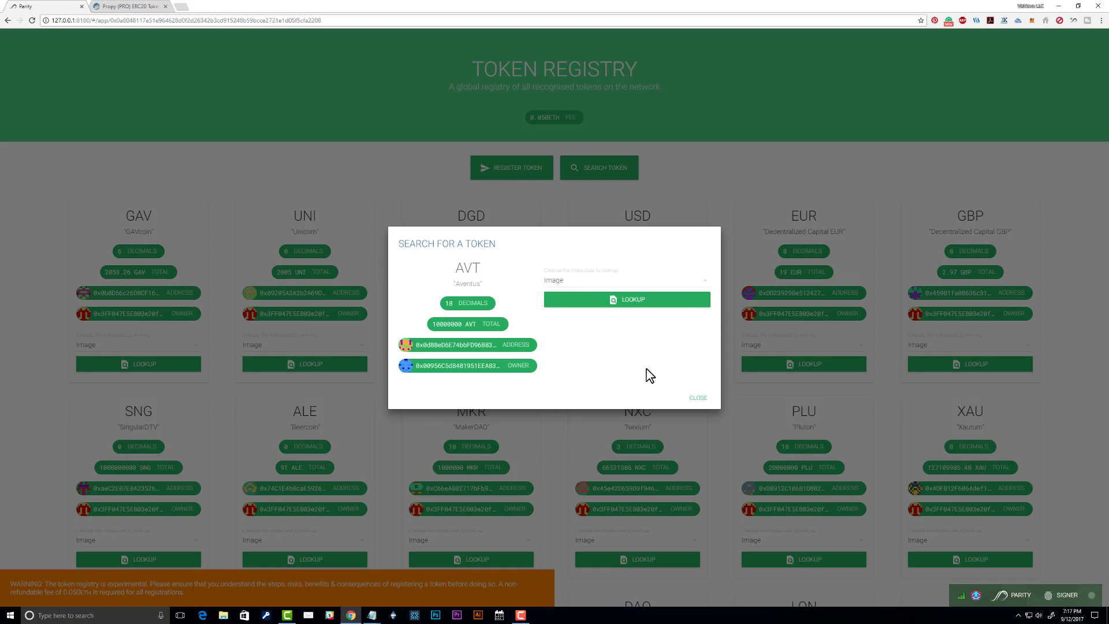
left_click(700, 399)
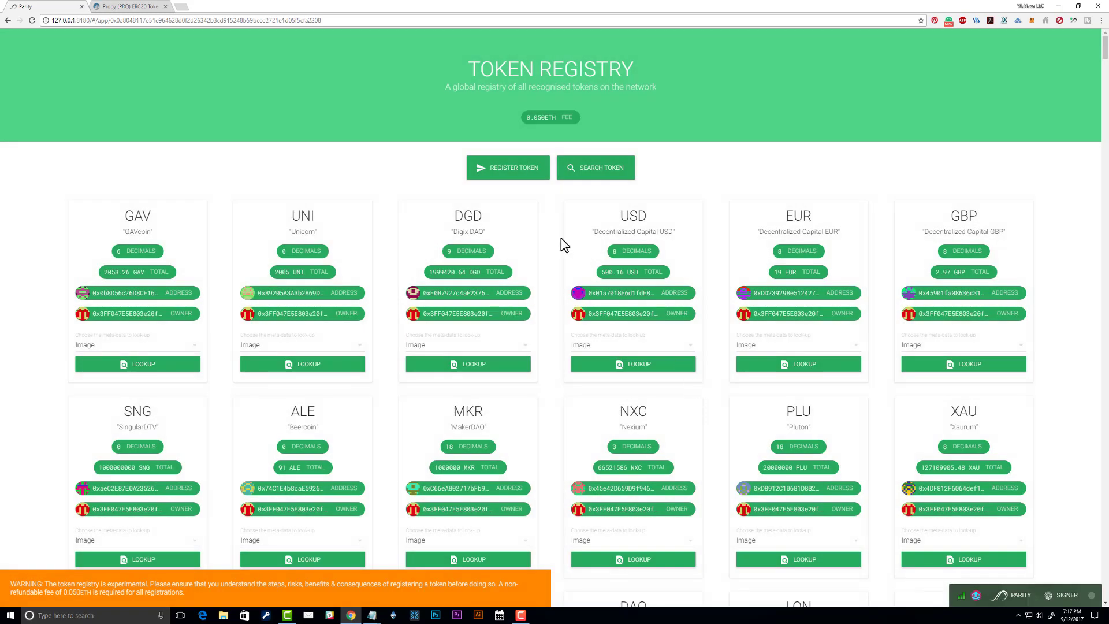